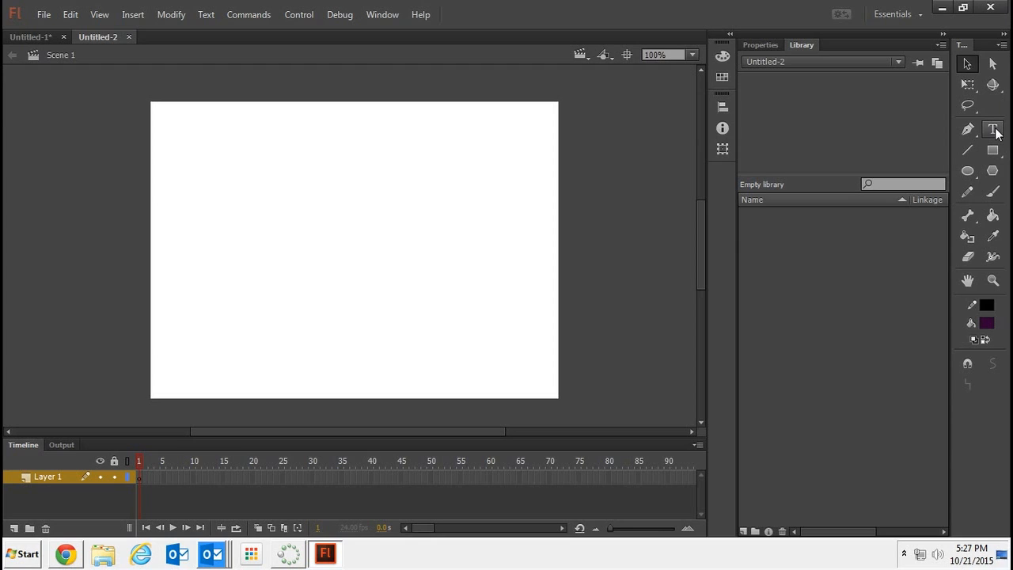
# - Insert a keyframe at frame 2 of Layer 1
pyautogui.click(994, 131)
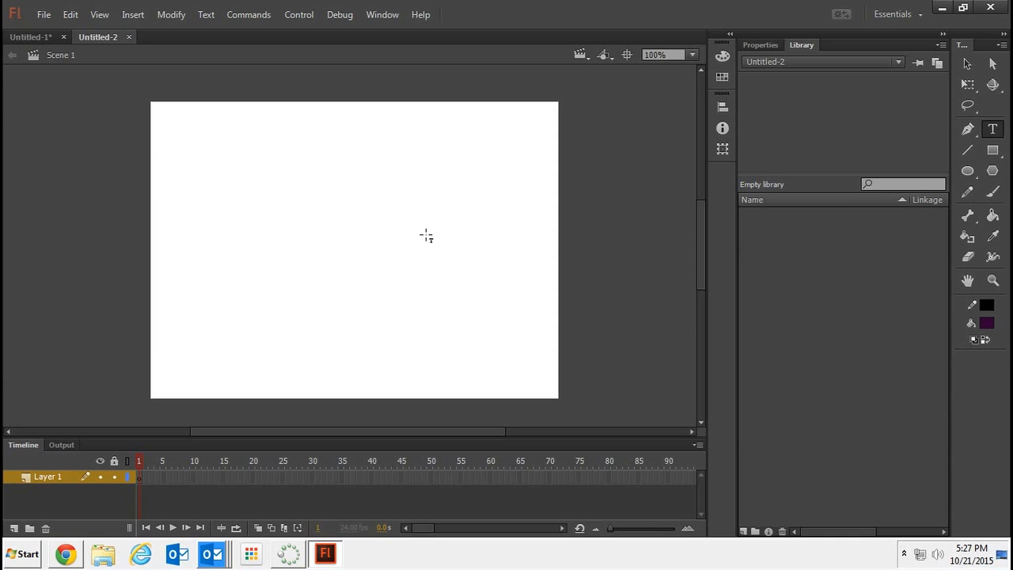
pyautogui.click(227, 507)
pyautogui.rightClick(140, 479)
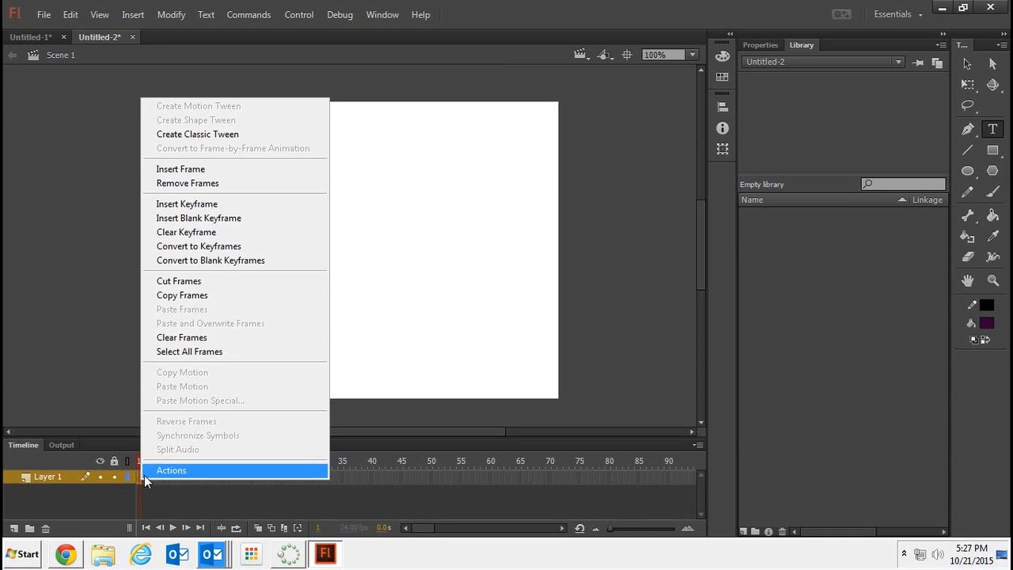
pyautogui.click(195, 203)
# - Add a text block reading "WELCOME TO" in the upper part of the stage, widened so the words fit on one line
pyautogui.moveTo(291, 187); pyautogui.dragTo(483, 245)
pyautogui.write('WE')
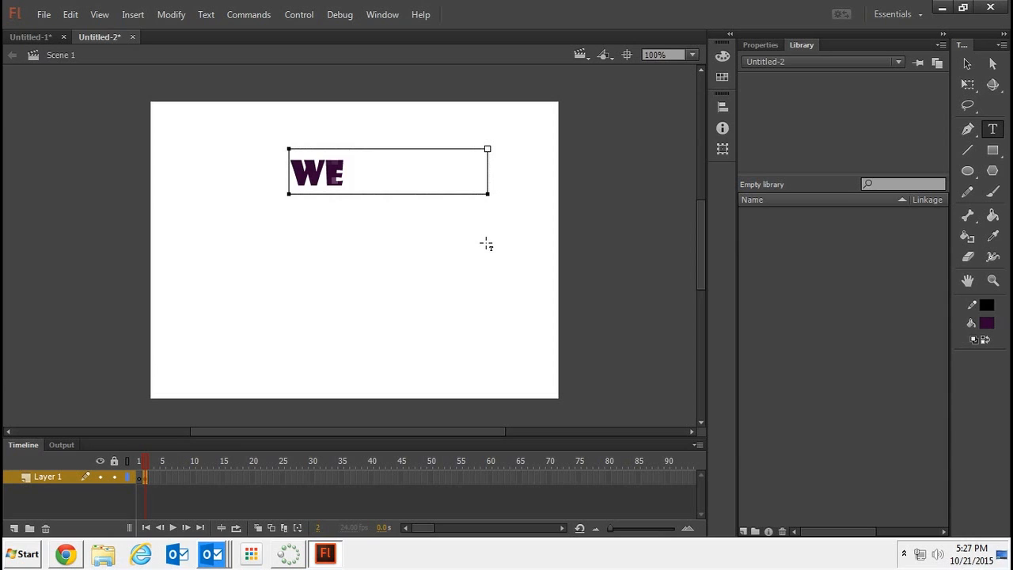
pyautogui.write('LCOM E TO')
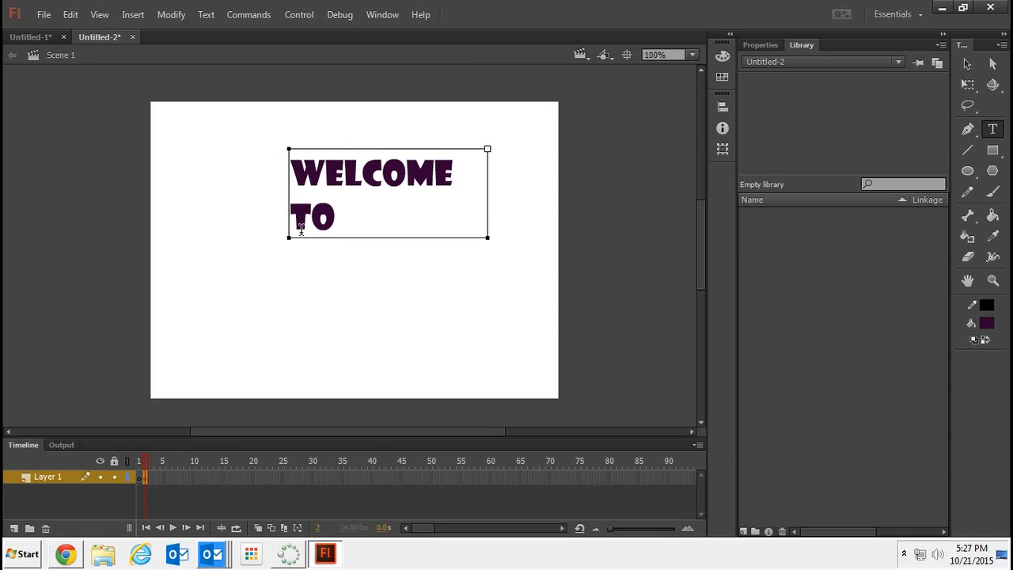
pyautogui.moveTo(289, 237); pyautogui.dragTo(232, 242)
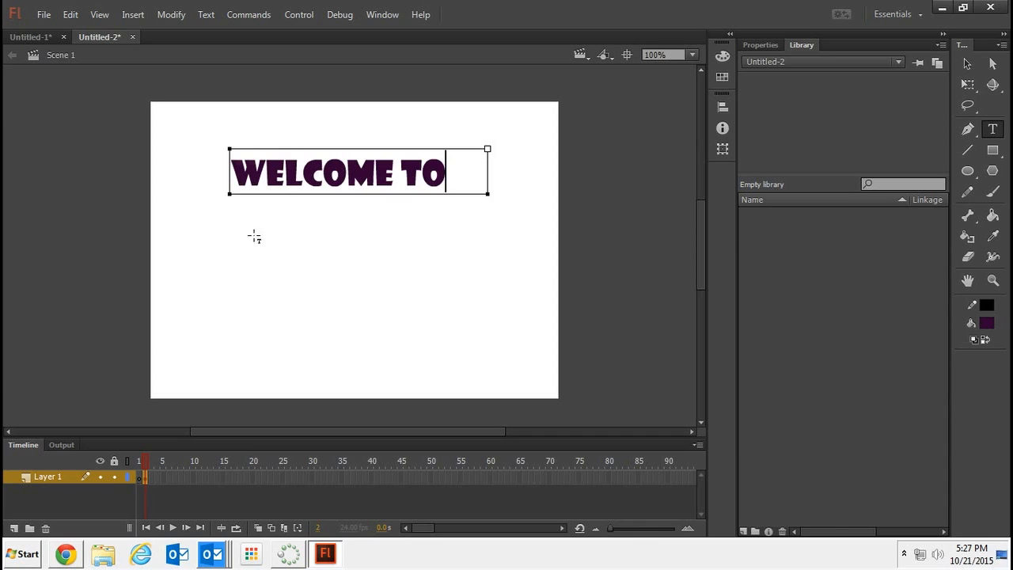
pyautogui.click(401, 276)
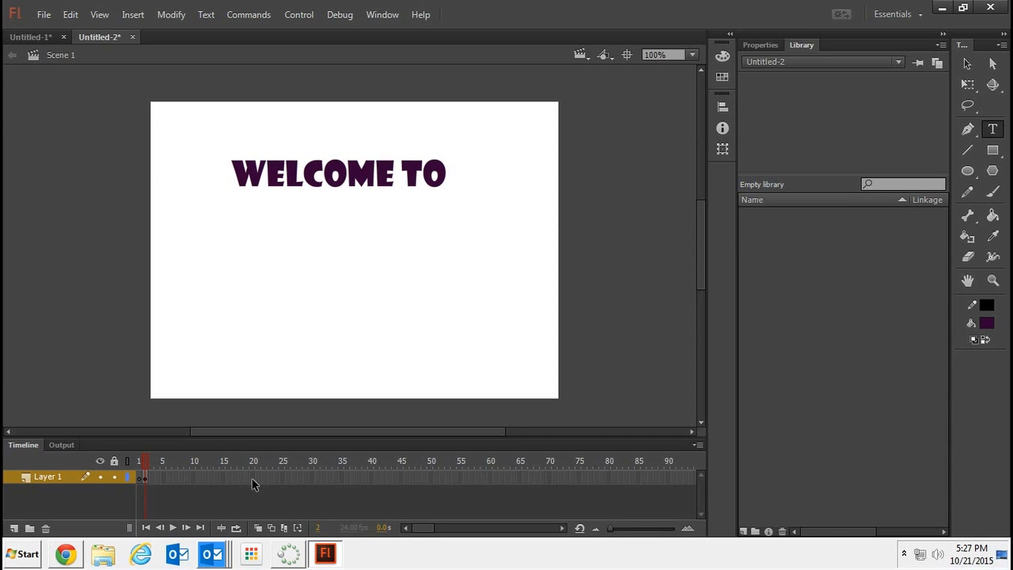
pyautogui.click(323, 171)
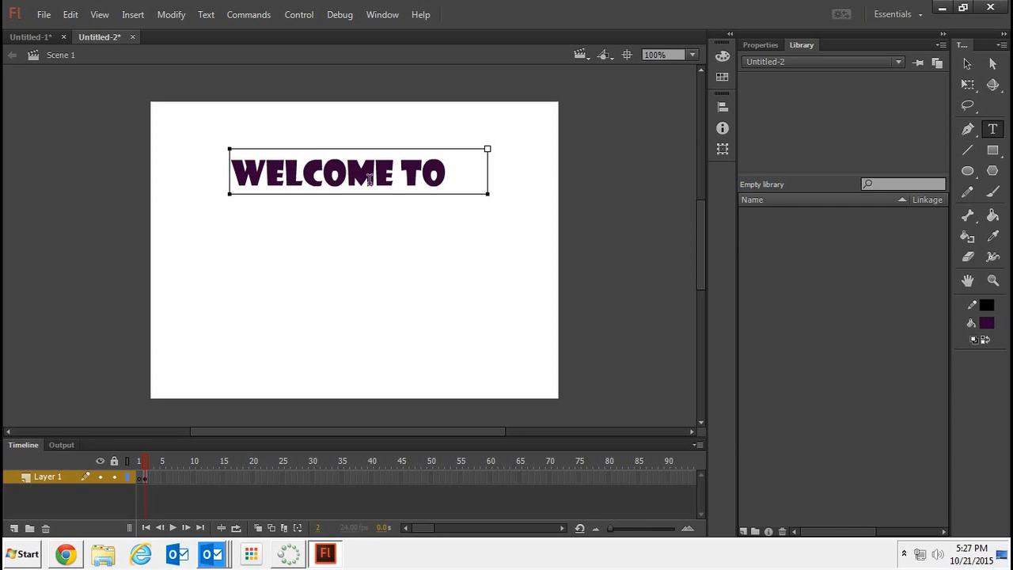
pyautogui.moveTo(448, 171); pyautogui.dragTo(228, 169)
pyautogui.rightClick(260, 174)
pyautogui.click(285, 235)
pyautogui.click(328, 249)
pyautogui.click(391, 174)
pyautogui.rightClick(390, 182)
pyautogui.click(373, 183)
pyautogui.rightClick(369, 181)
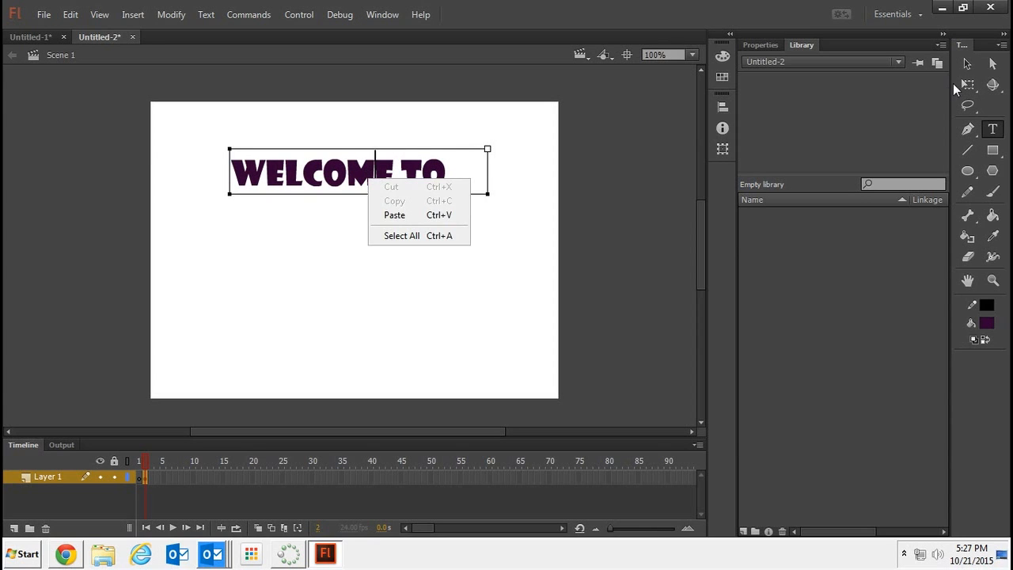
# - Break apart the "WELCOME TO" text twice, first into single letters and then into shapes
pyautogui.click(967, 63)
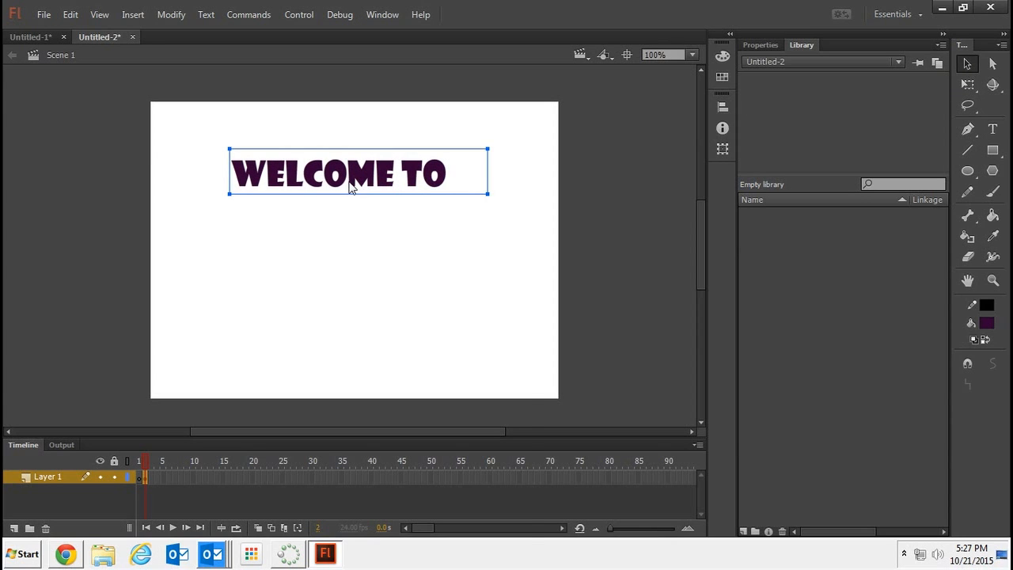
pyautogui.rightClick(352, 188)
pyautogui.click(383, 420)
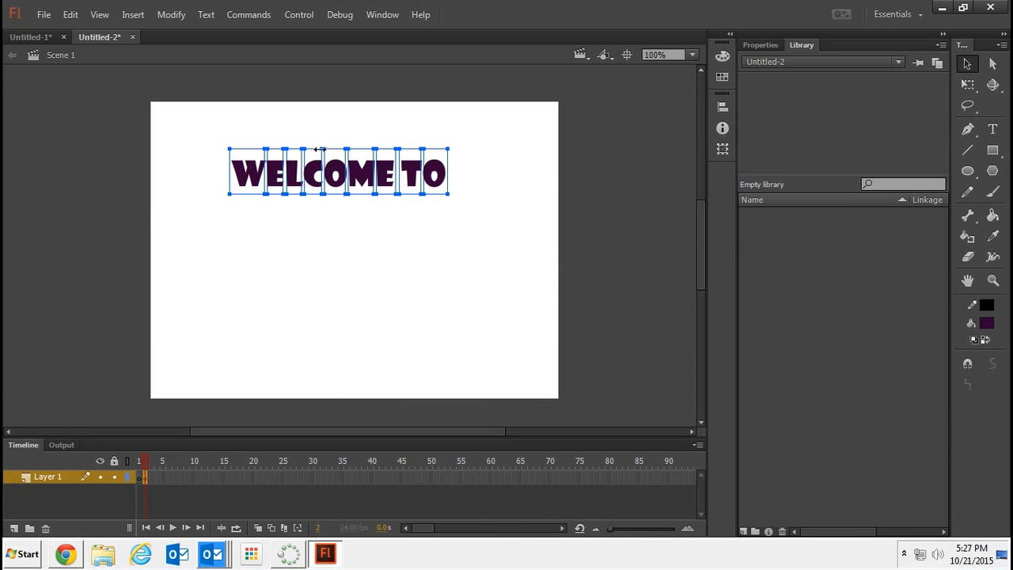
pyautogui.rightClick(388, 181)
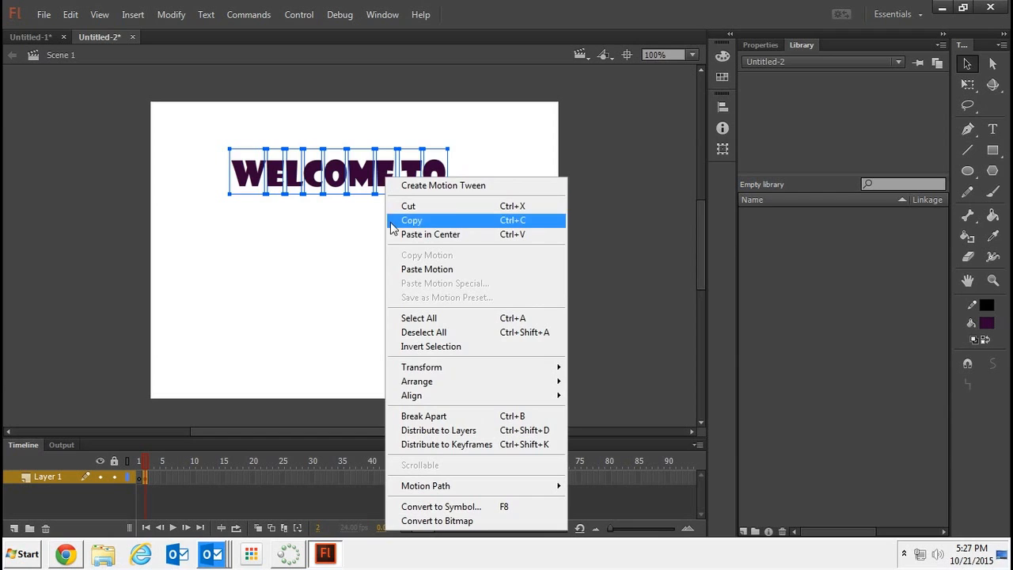
pyautogui.click(402, 416)
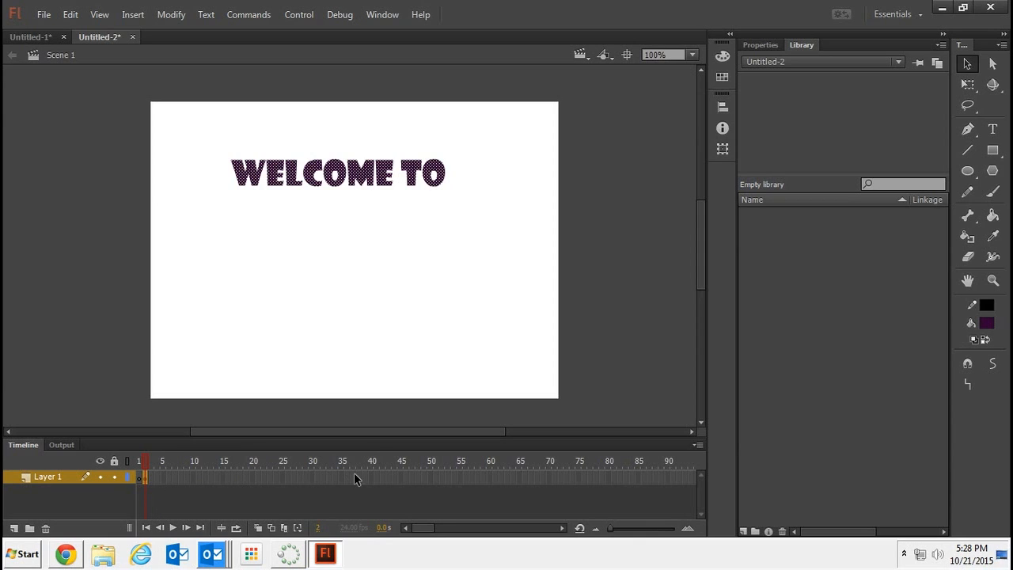
# - Insert a blank keyframe at frame 30 of Layer 1 and turn on onion skinning
pyautogui.click(312, 478)
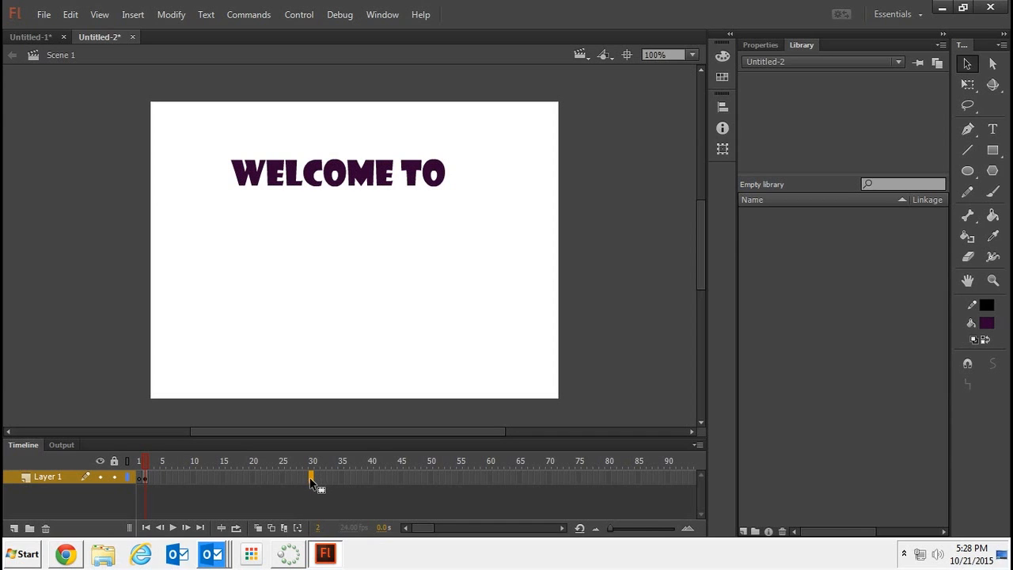
pyautogui.rightClick(313, 478)
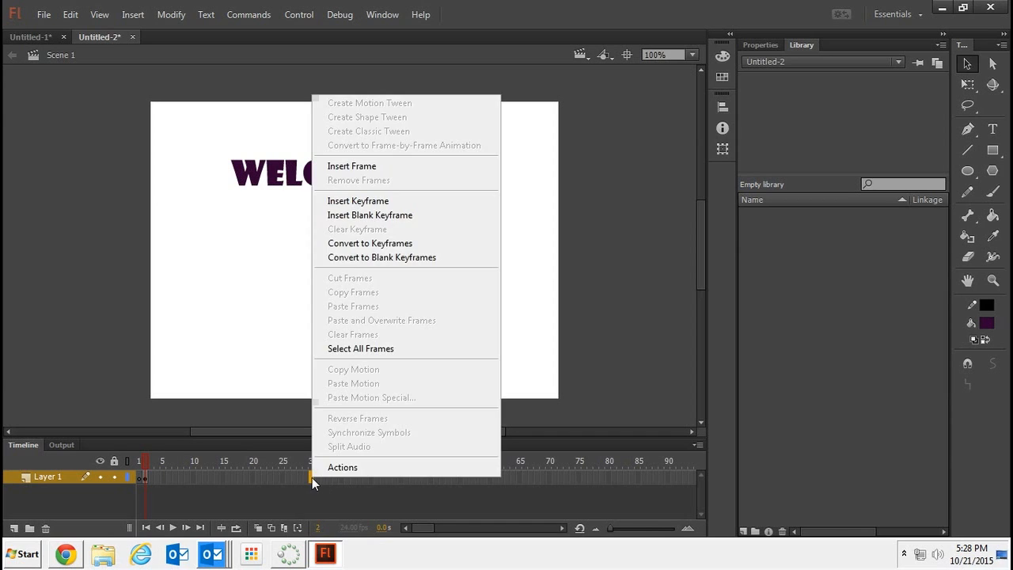
pyautogui.click(361, 215)
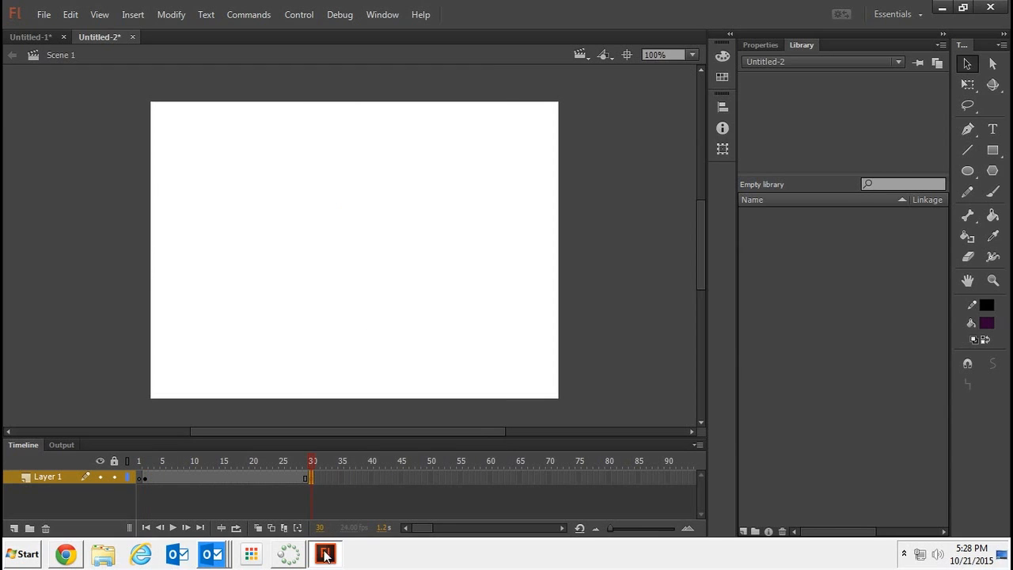
pyautogui.click(259, 529)
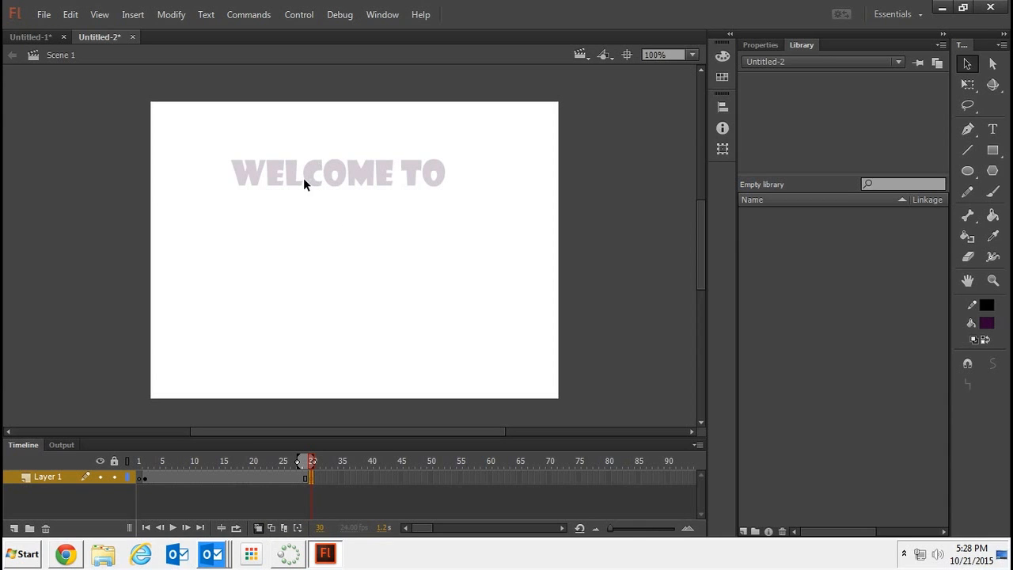
# - Add the text "CLASS" on frame 30 and move it over the faded "WELCOME TO" text
pyautogui.click(993, 128)
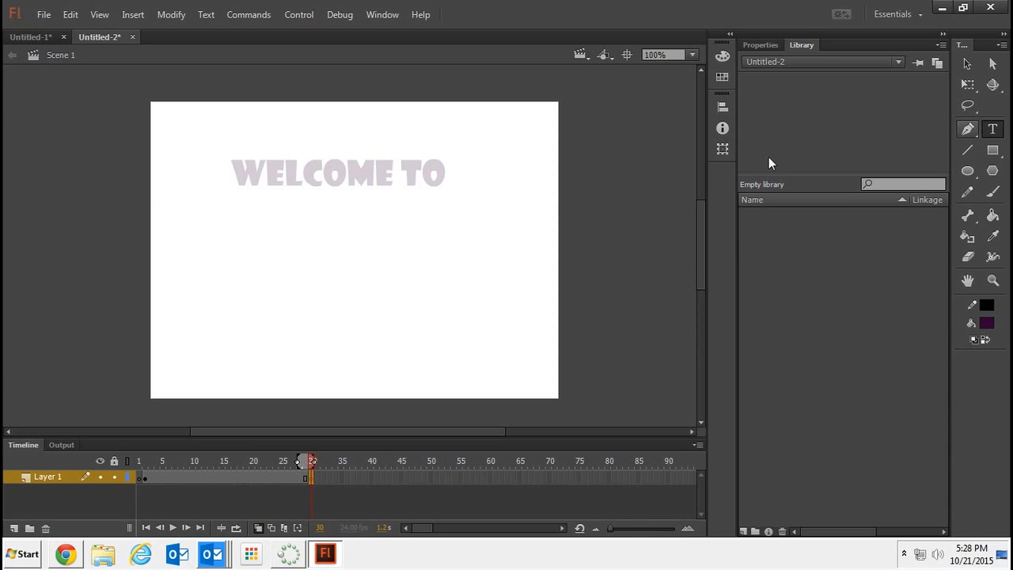
pyautogui.moveTo(231, 163); pyautogui.dragTo(486, 215)
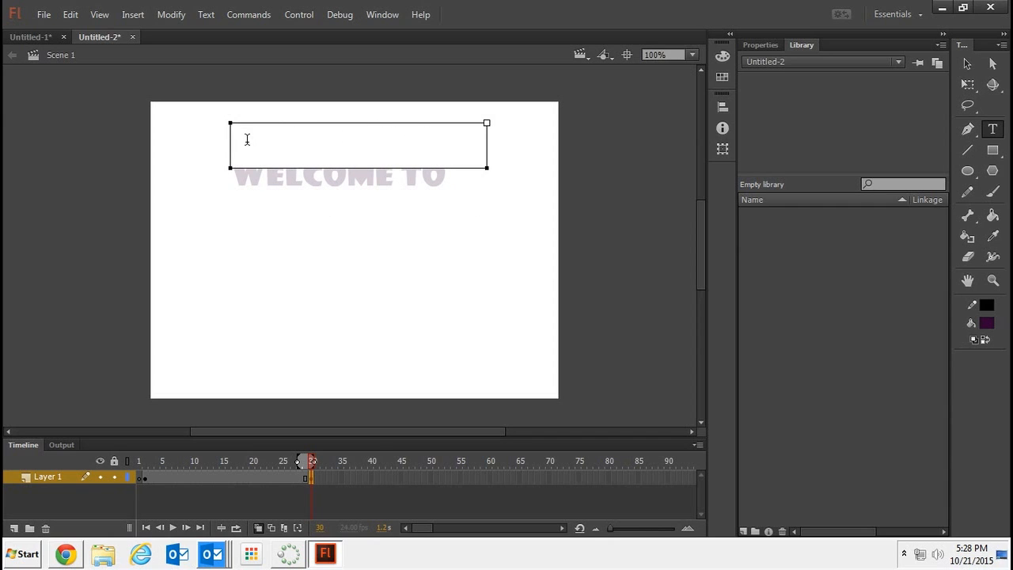
pyautogui.write('CLASS')
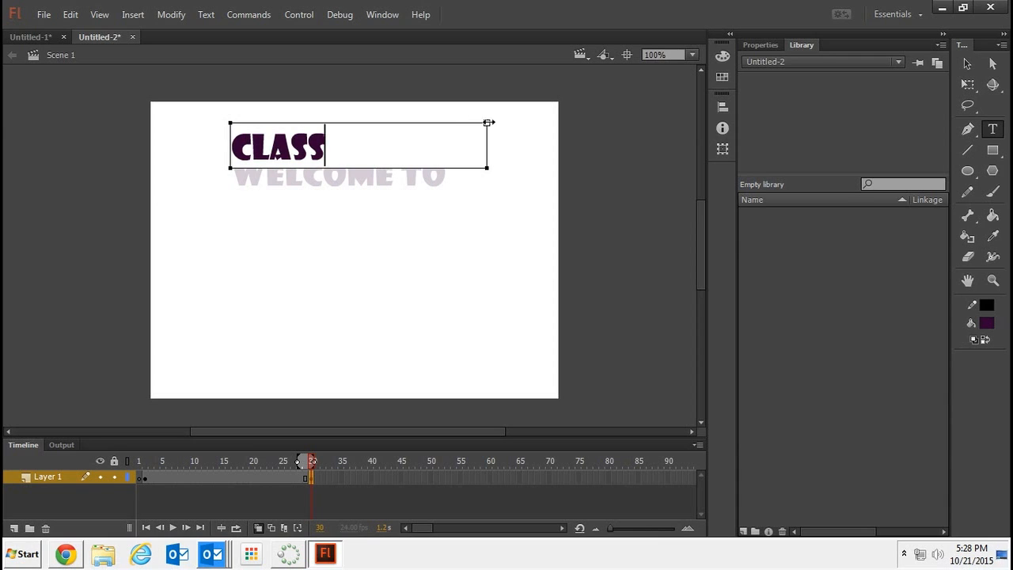
pyautogui.click(409, 122)
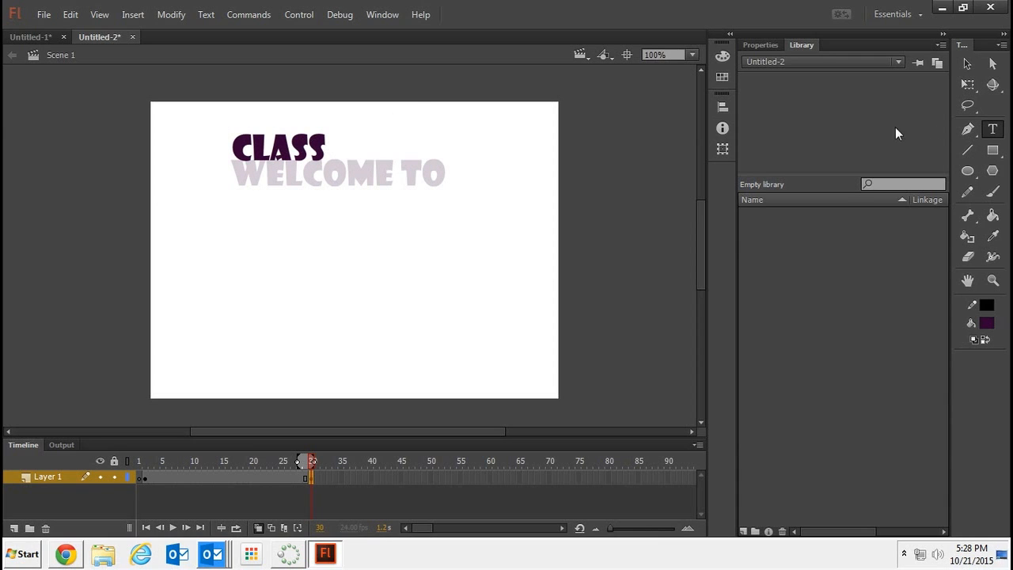
pyautogui.click(971, 66)
pyautogui.moveTo(299, 147); pyautogui.dragTo(358, 174)
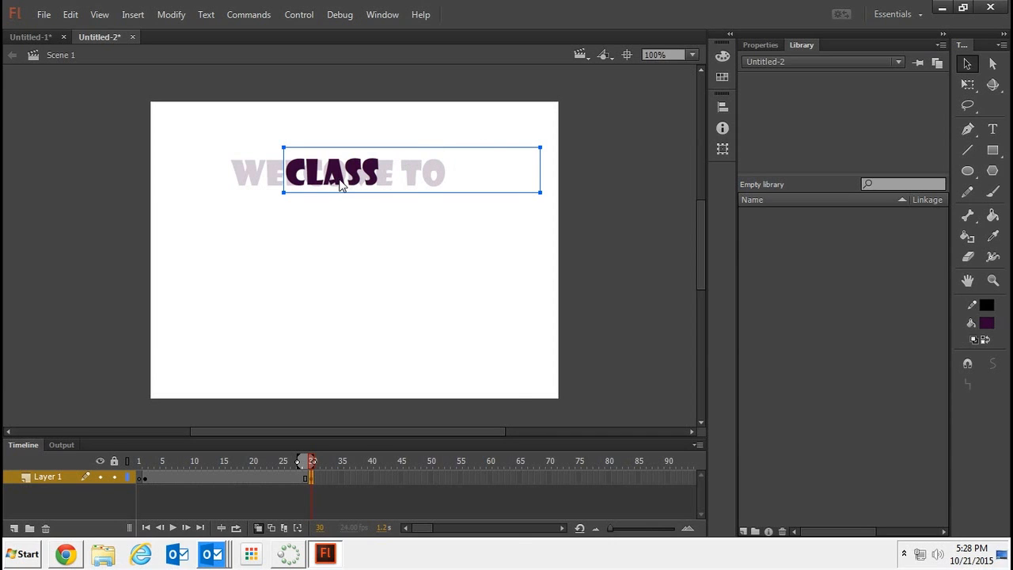
# - Break apart the "CLASS" text twice, first into single letters and then into shapes
pyautogui.rightClick(339, 182)
pyautogui.click(377, 419)
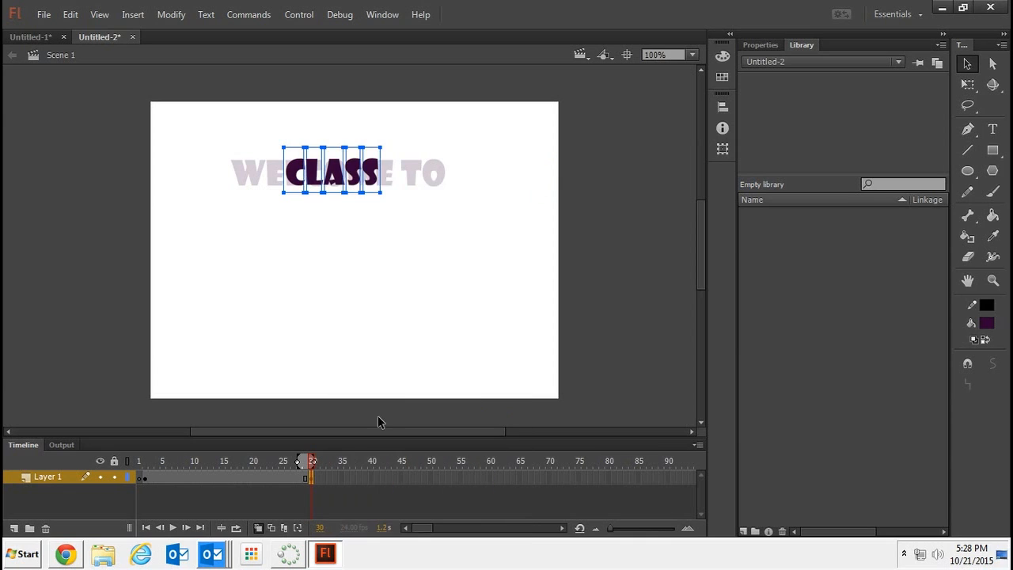
pyautogui.rightClick(337, 179)
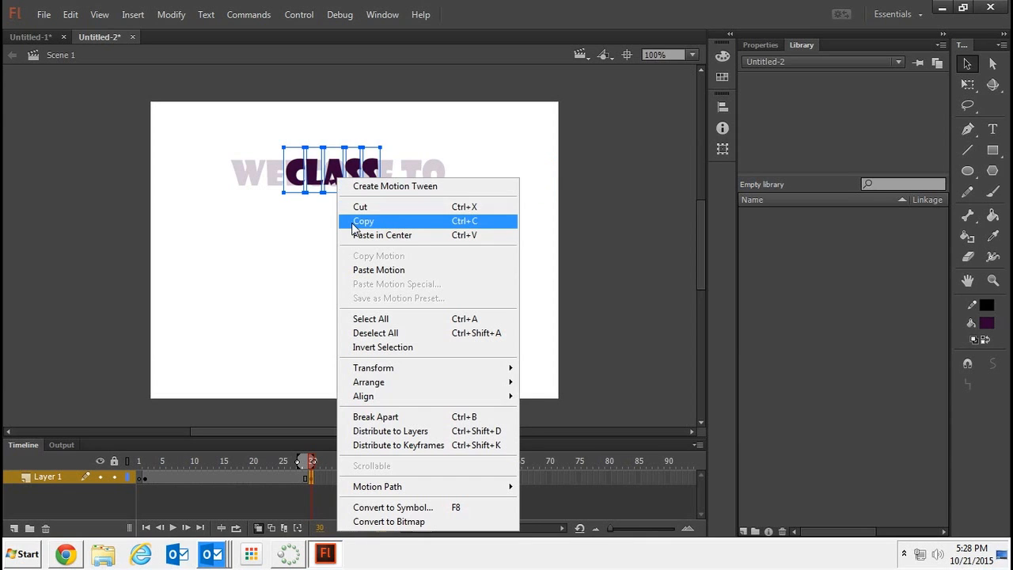
pyautogui.click(365, 415)
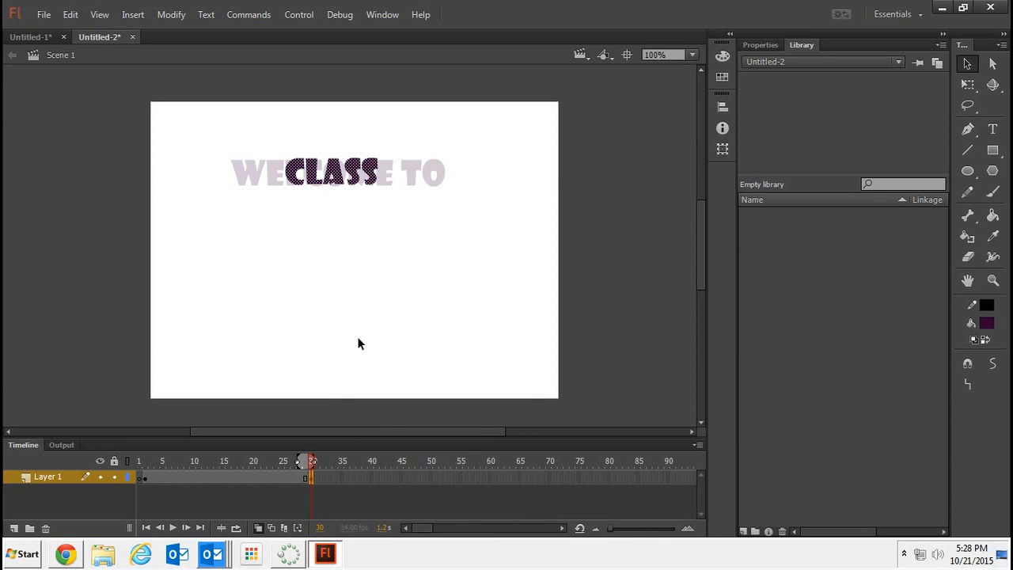
# - Create a shape tween on Layer 1 between the keyframes at frames 2 and 30
pyautogui.click(144, 478)
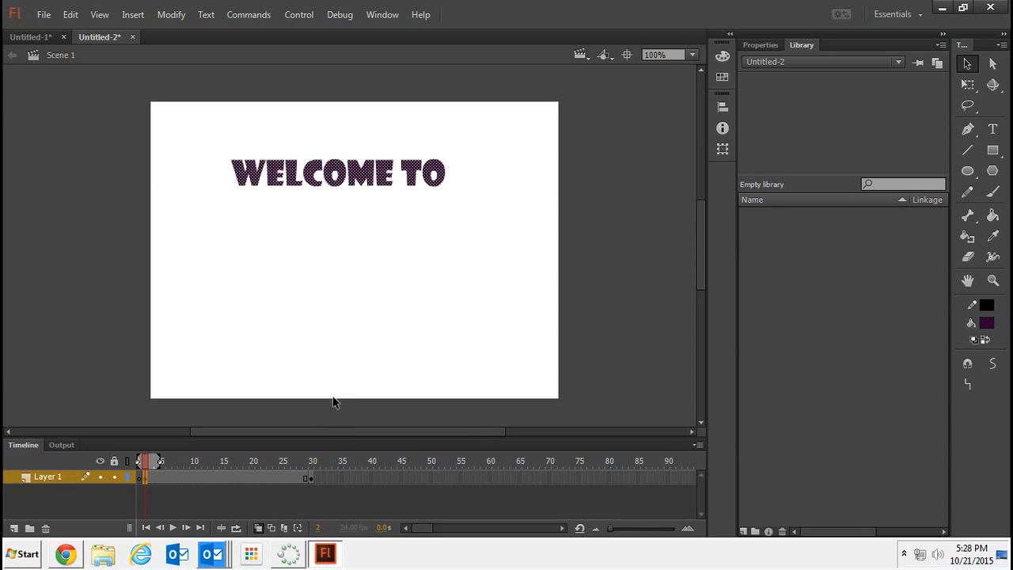
pyautogui.click(309, 478)
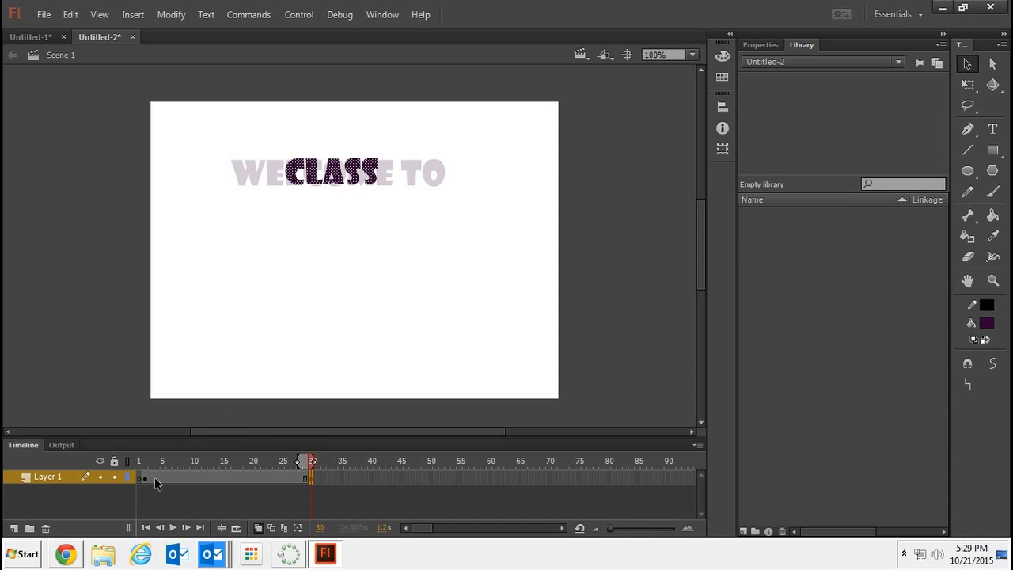
pyautogui.rightClick(230, 478)
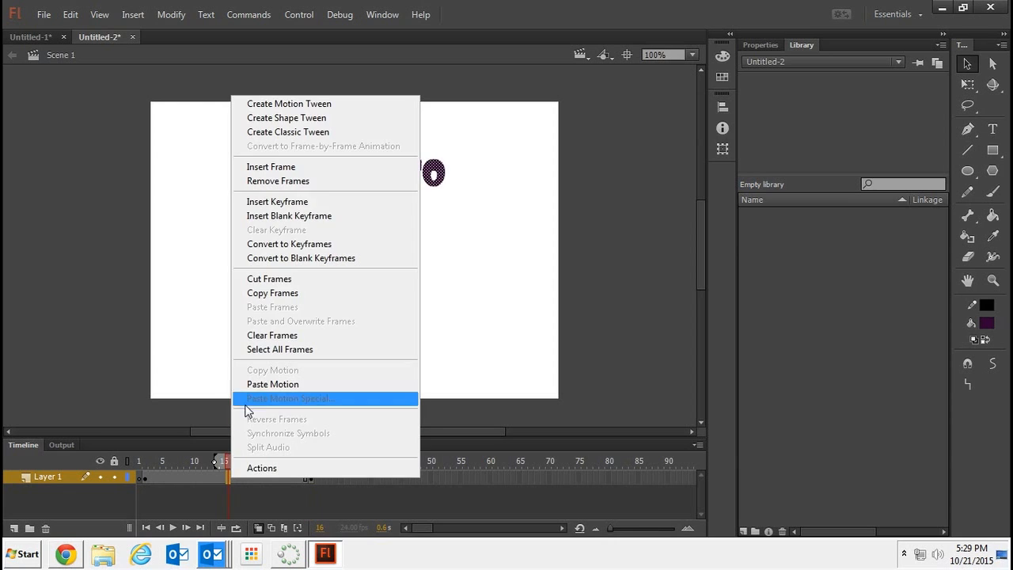
pyautogui.click(333, 121)
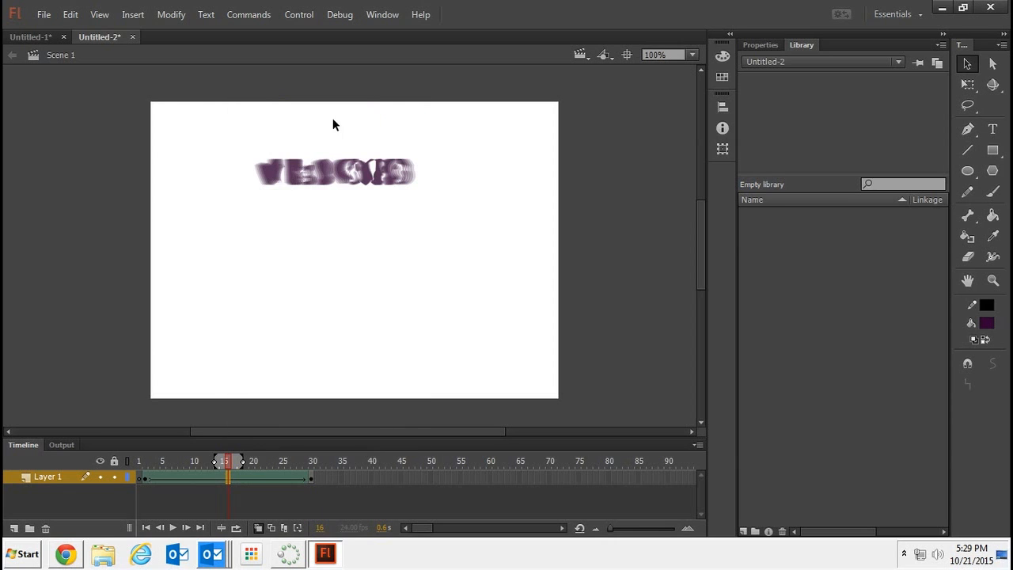
# - Play the shape tween from frame 2 to check how the text morphs
pyautogui.click(145, 471)
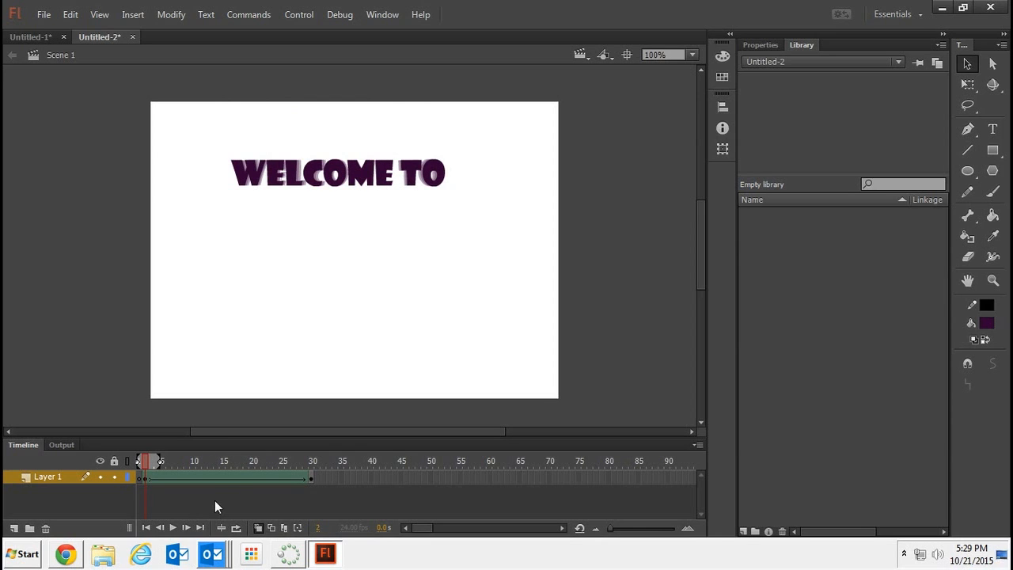
pyautogui.press('Return')
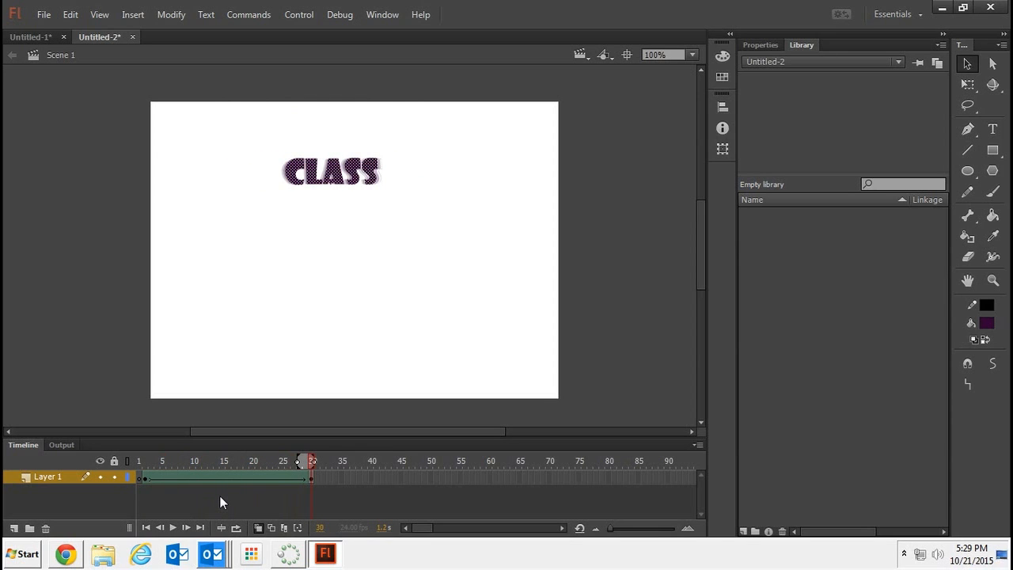
pyautogui.click(382, 290)
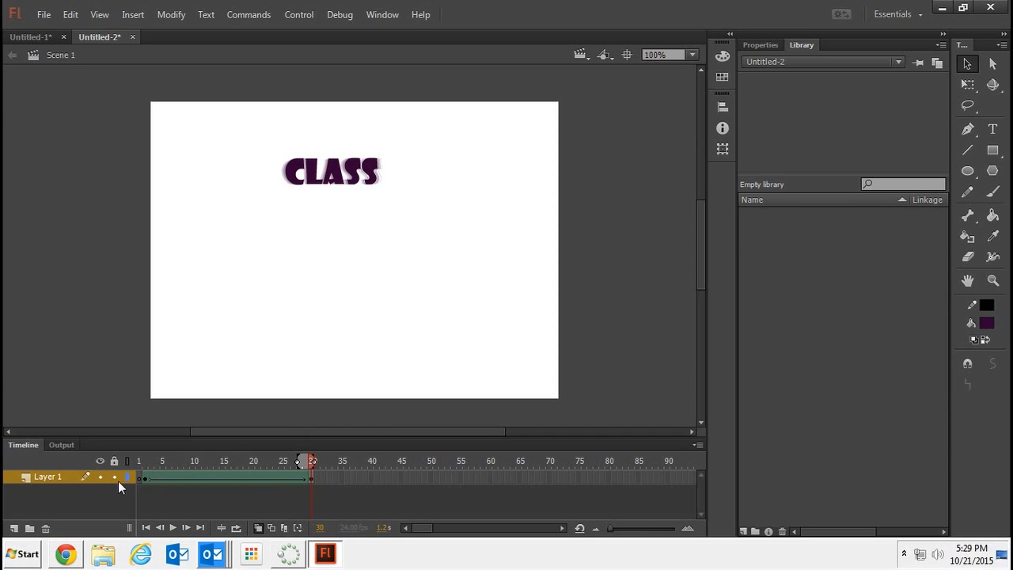
# - Add a new scene and draw a filled circle near the centre of its stage with the Oval tool
pyautogui.click(141, 16)
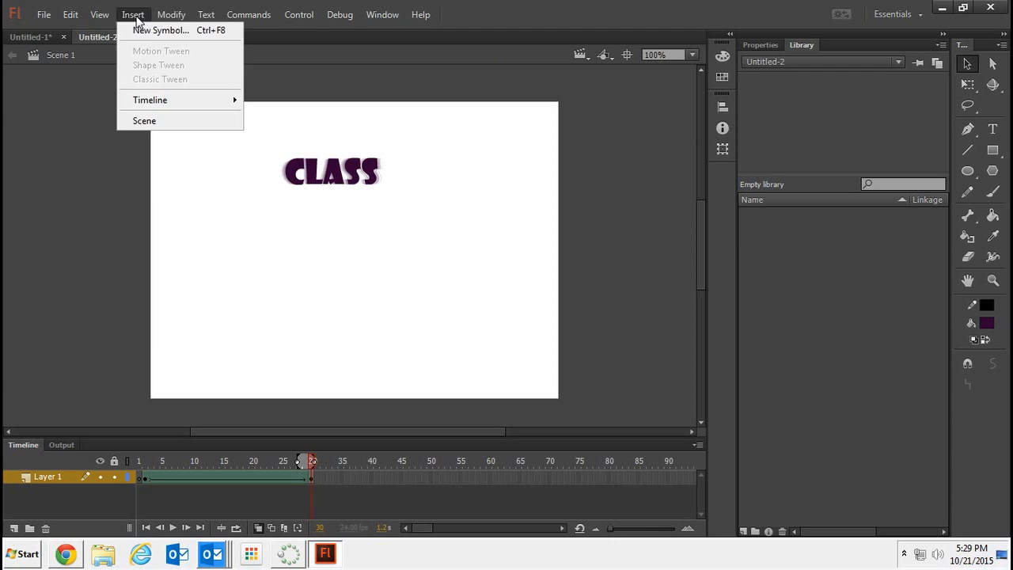
pyautogui.click(144, 121)
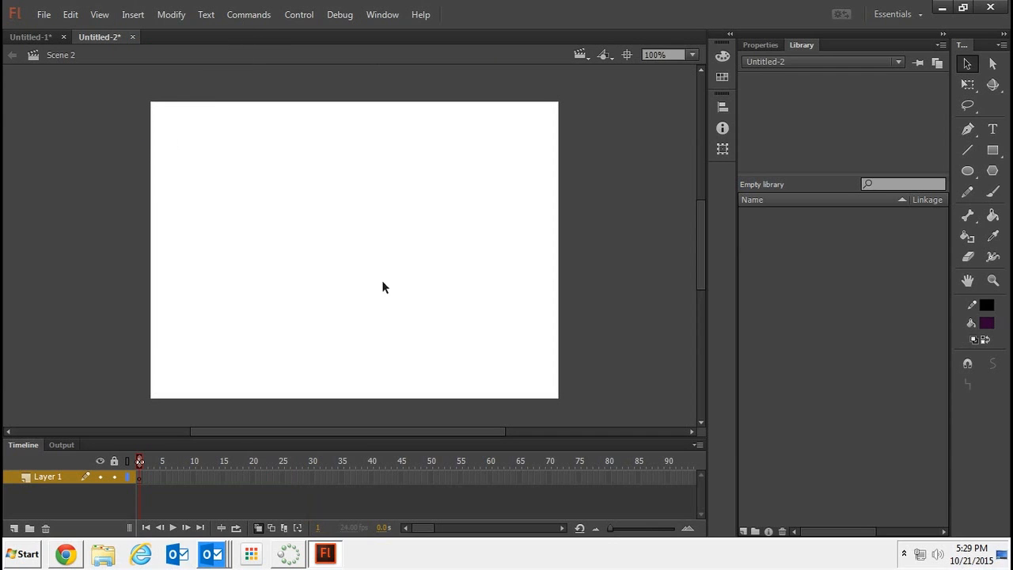
pyautogui.click(968, 171)
pyautogui.moveTo(279, 190); pyautogui.dragTo(439, 322)
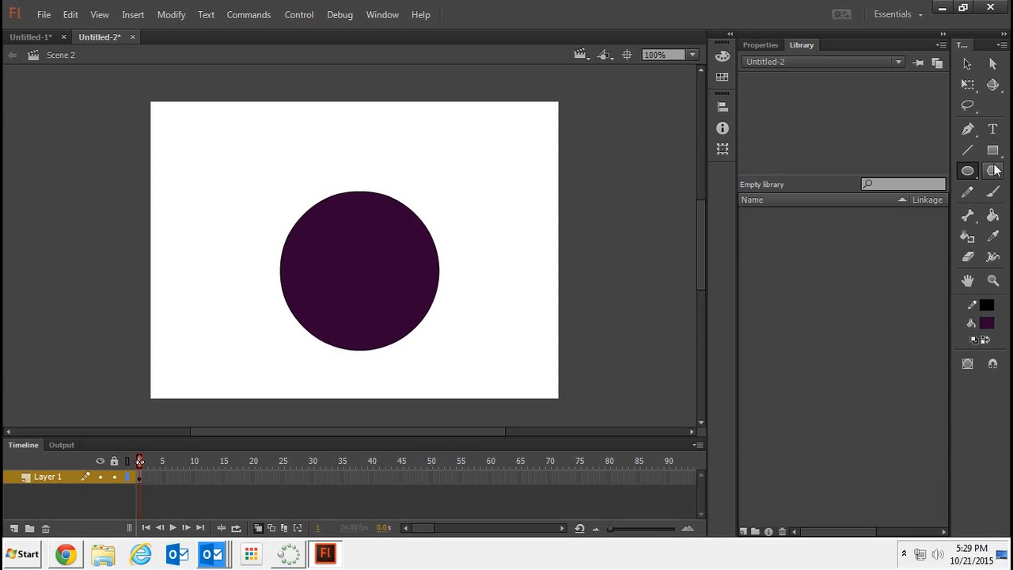
# - Paint two eyes and a small nose in white on the upper half of the circle with the Brush tool
pyautogui.click(992, 191)
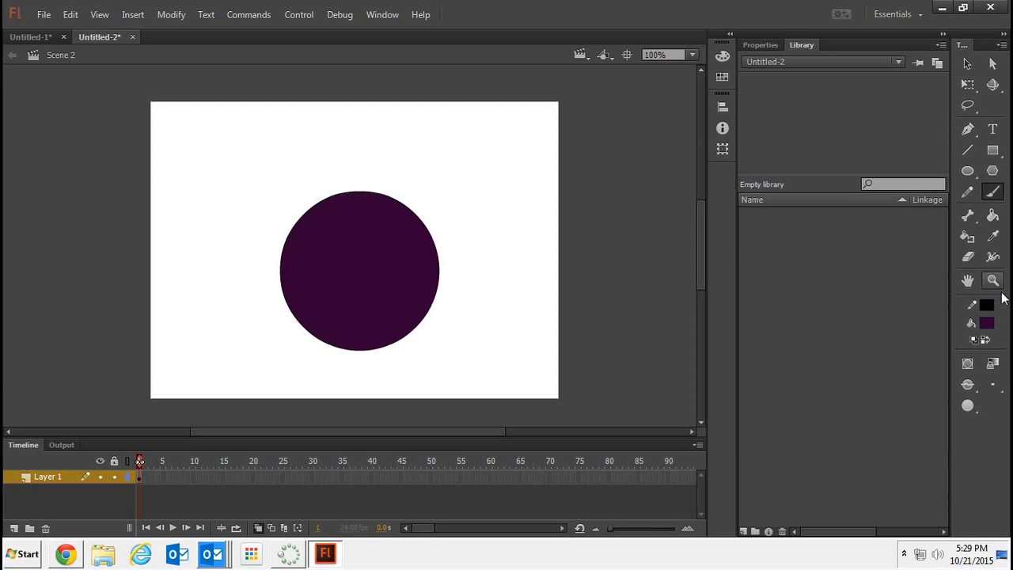
pyautogui.click(989, 320)
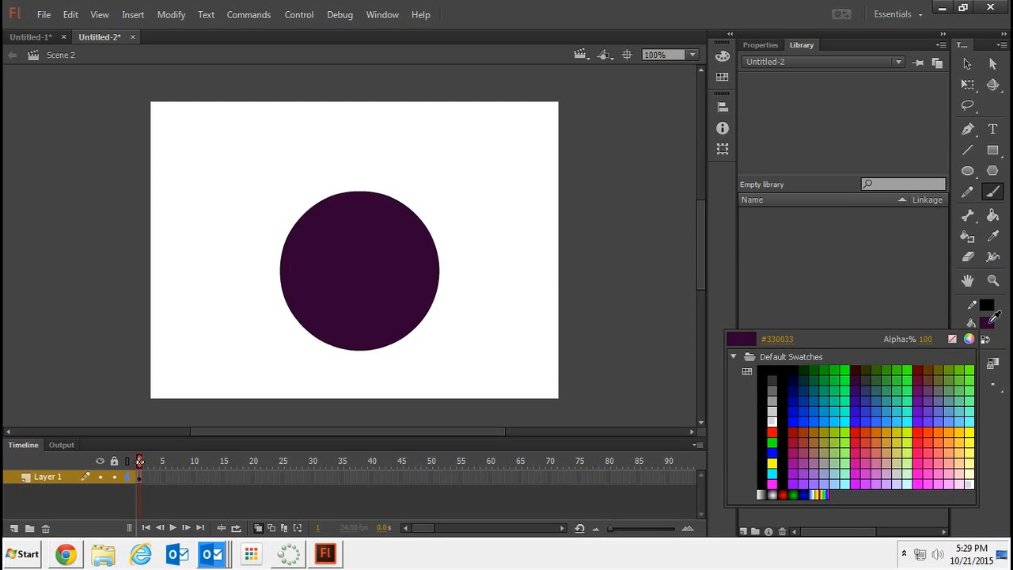
pyautogui.click(775, 417)
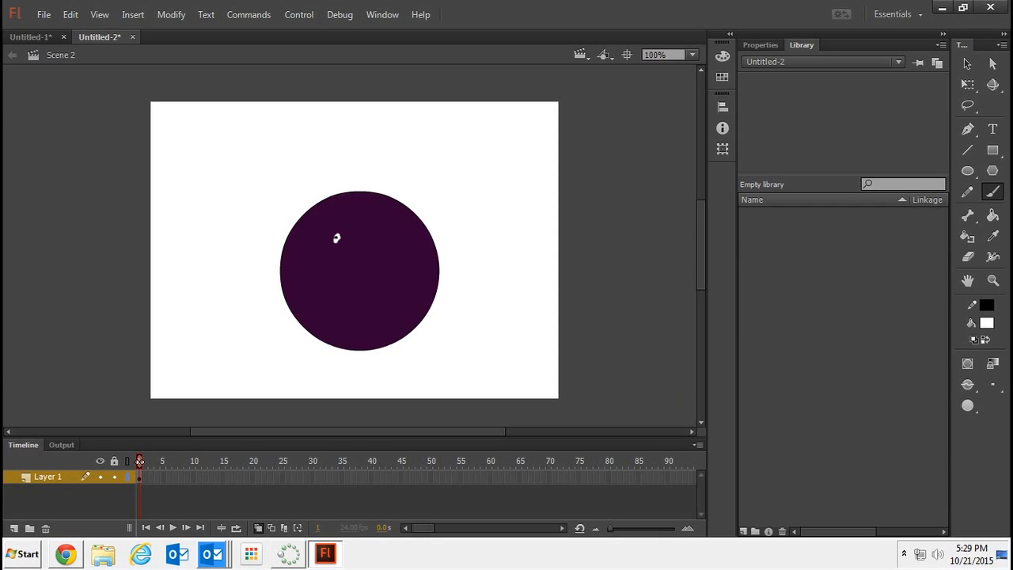
pyautogui.moveTo(359, 238); pyautogui.dragTo(369, 227)
pyautogui.click(359, 259)
# - Add a new layer named "mouth" and paint a white smile on it across the lower half of the circle
pyautogui.click(49, 520)
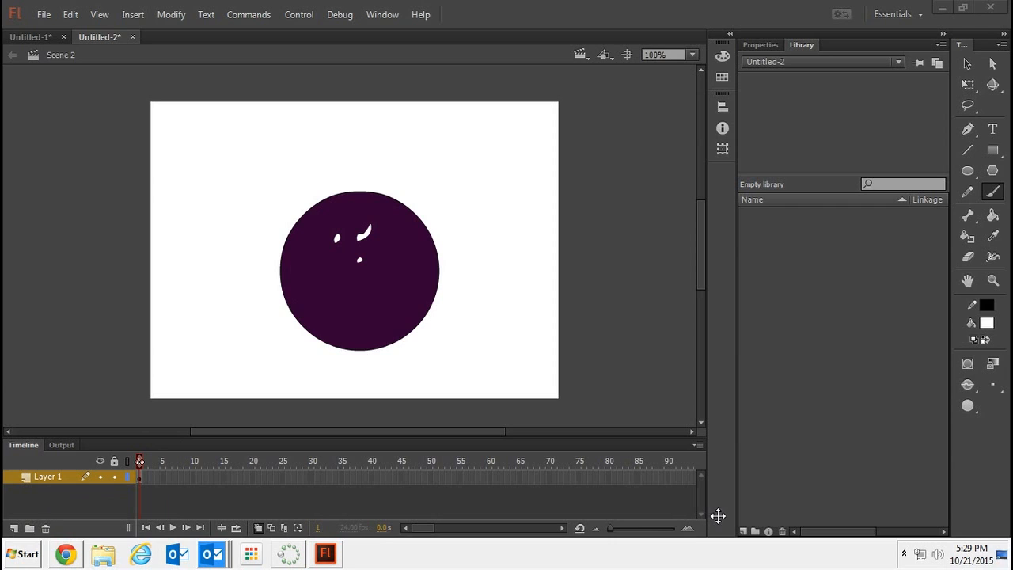
pyautogui.click(14, 528)
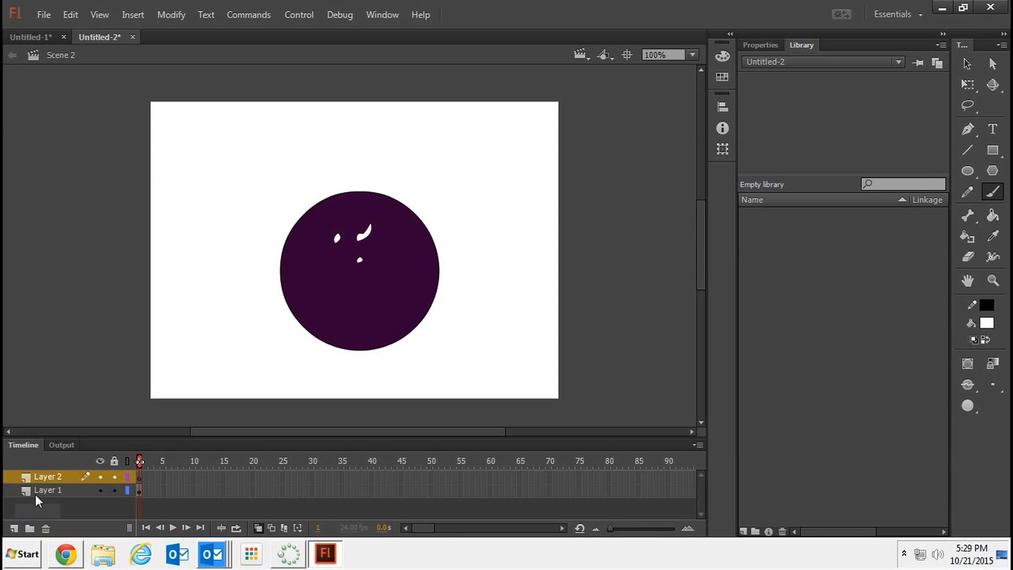
pyautogui.doubleClick(43, 476)
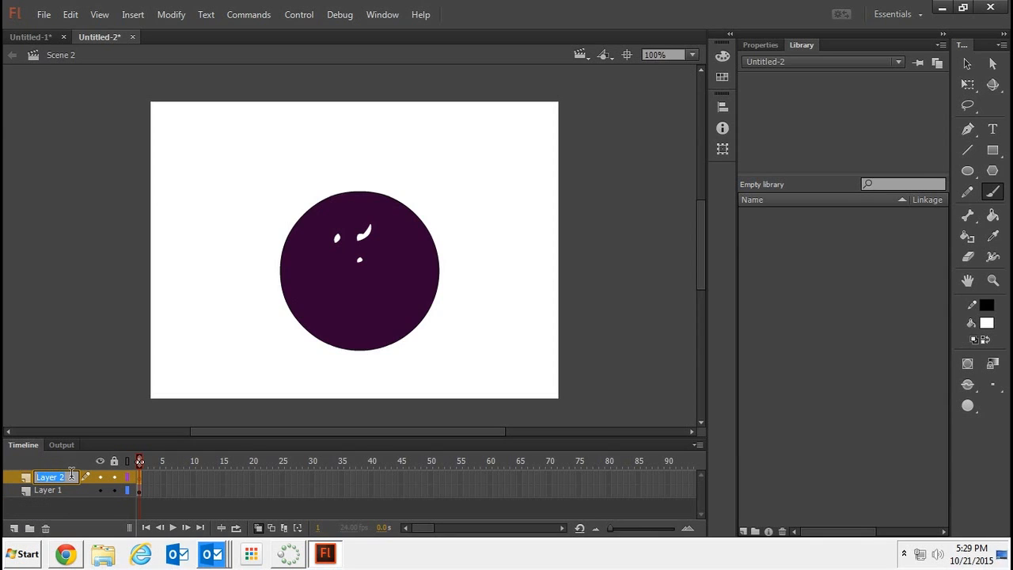
pyautogui.write('mouth')
pyautogui.moveTo(321, 281)
pyautogui.mouseDown()
pyautogui.moveTo(376, 313)
pyautogui.moveTo(399, 278)
pyautogui.mouseUp()
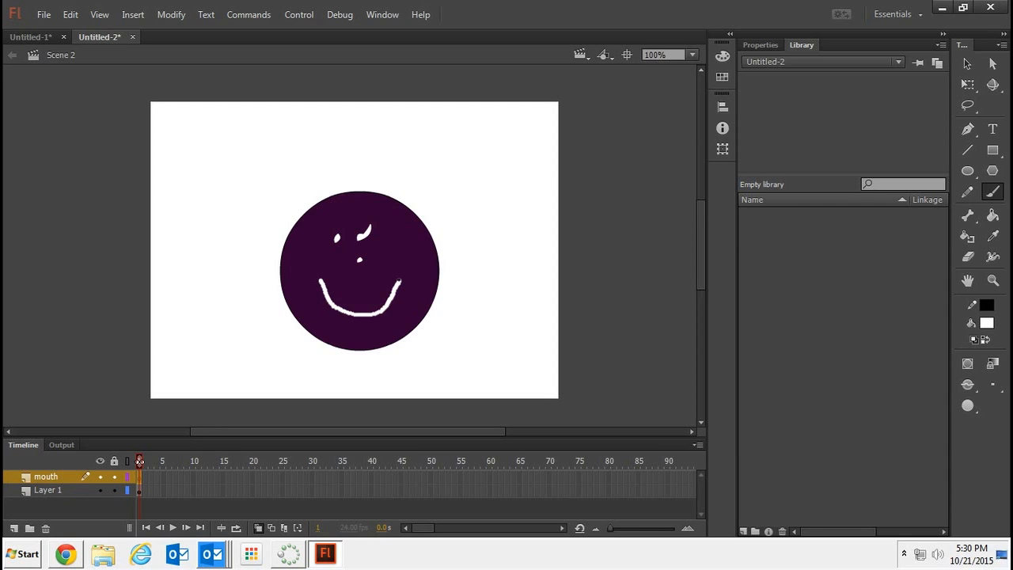
# - Insert a blank keyframe at frame 25 of the mouth layer and a regular keyframe at frame 25 of Layer 1
pyautogui.click(282, 478)
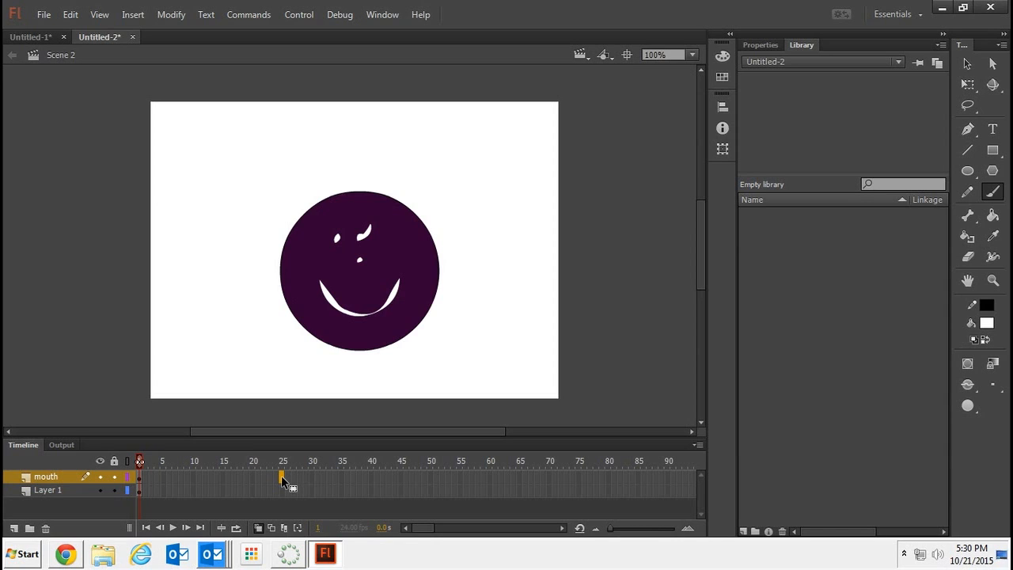
pyautogui.rightClick(282, 477)
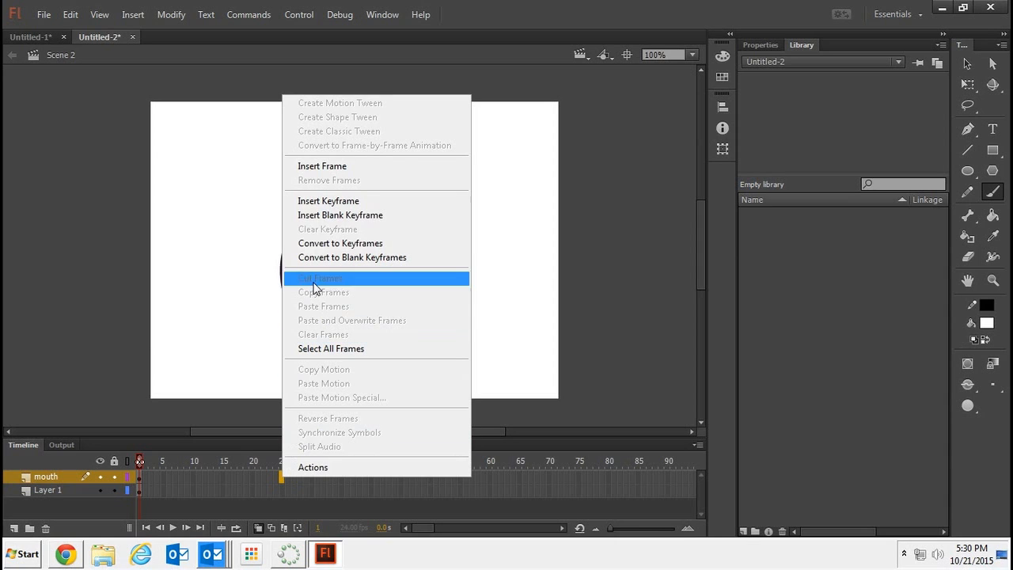
pyautogui.click(340, 216)
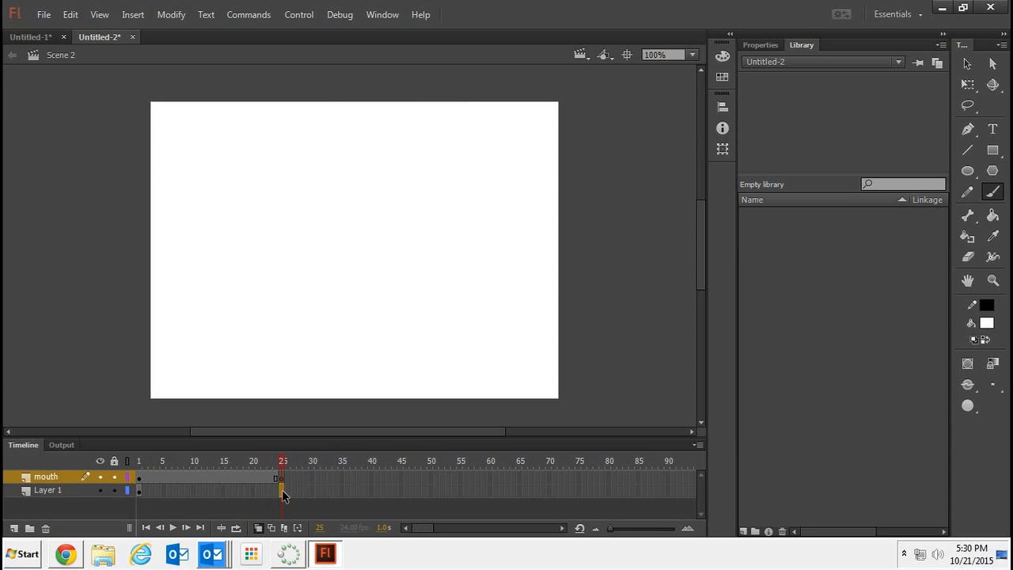
pyautogui.click(282, 490)
pyautogui.rightClick(281, 491)
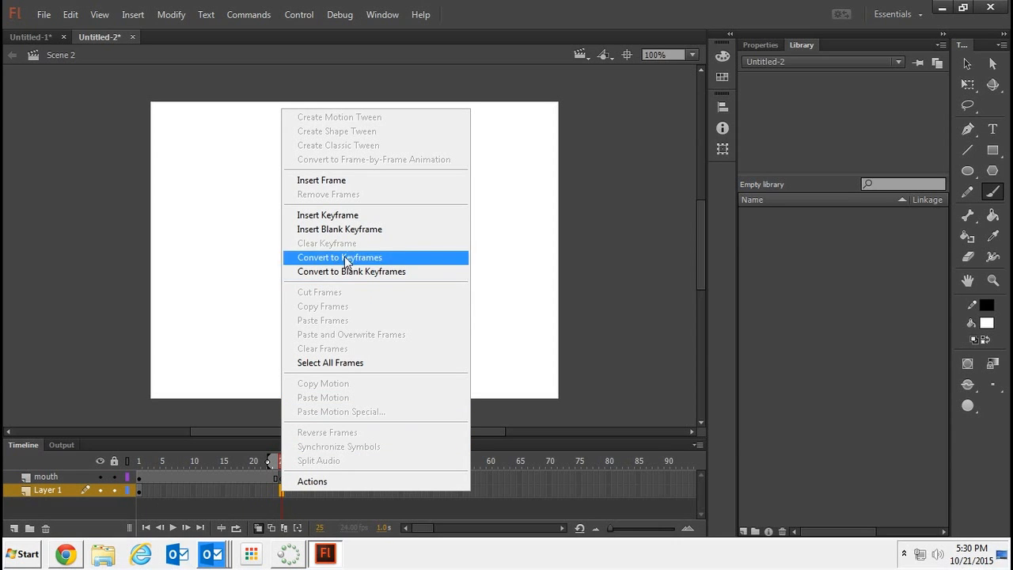
pyautogui.click(342, 215)
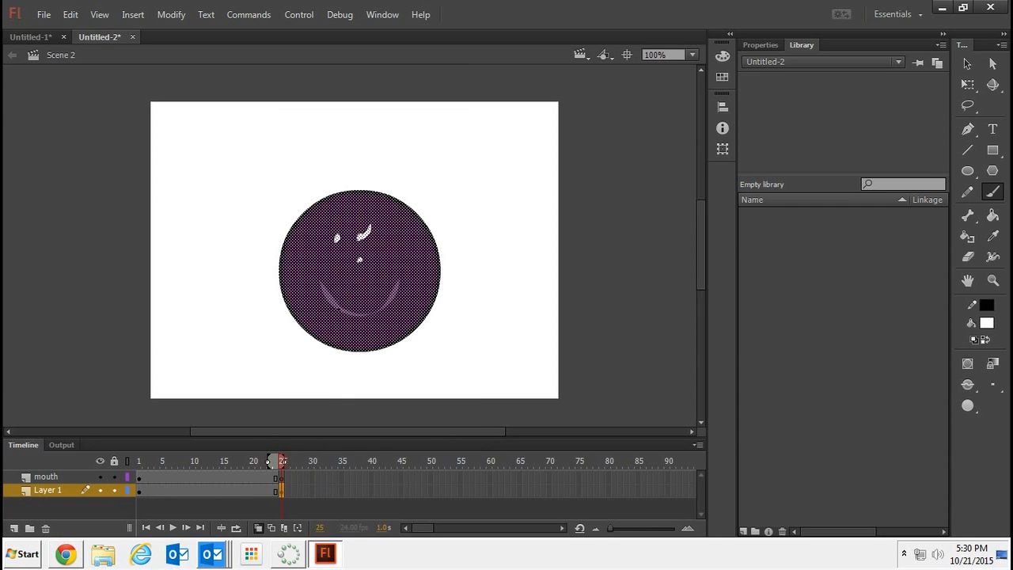
# - Paint a white frown at frame 25 of the mouth layer, using Onion Skin to place it over the earlier smile
pyautogui.click(282, 477)
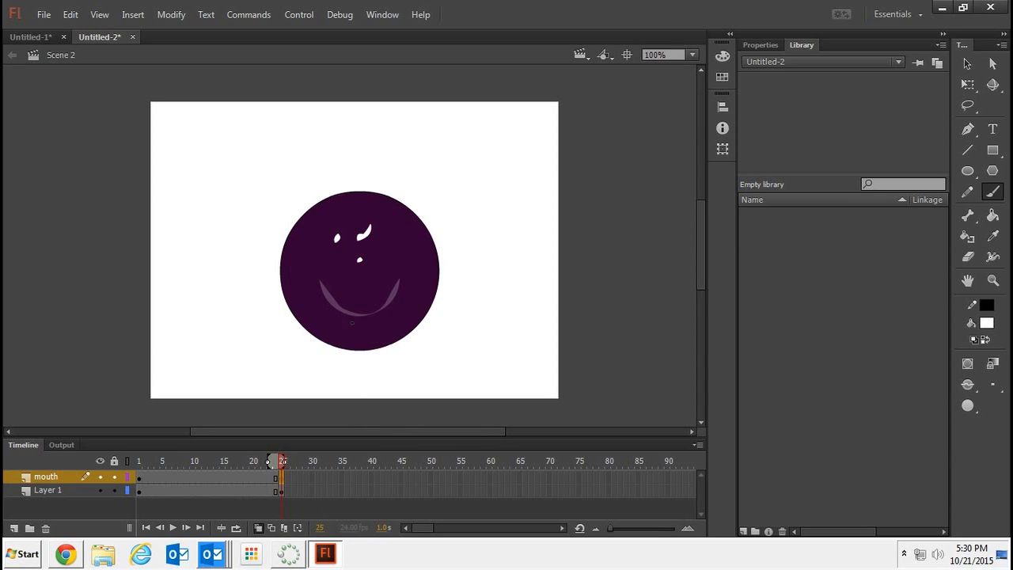
pyautogui.click(258, 528)
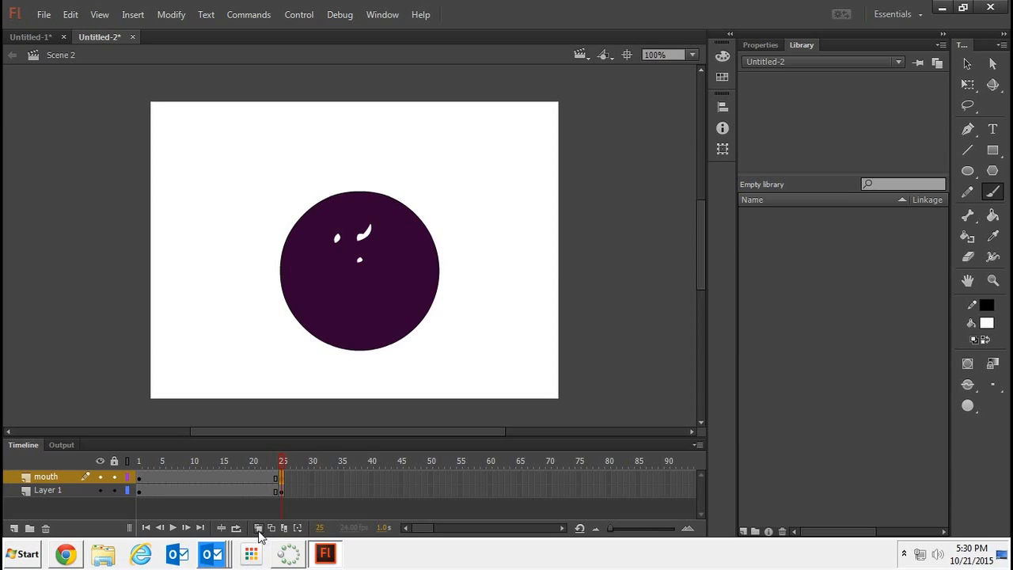
pyautogui.click(258, 527)
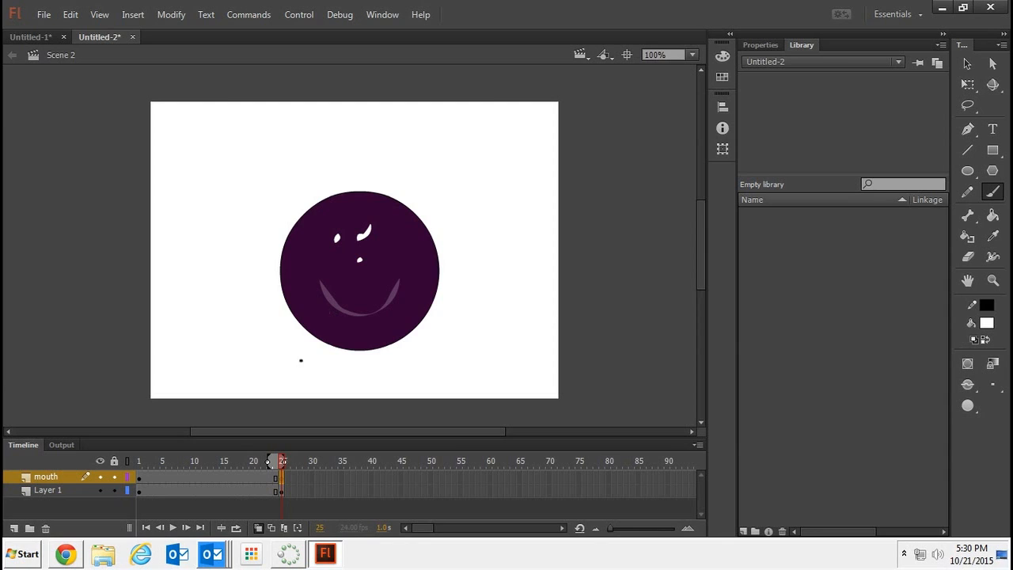
pyautogui.moveTo(324, 312)
pyautogui.mouseDown()
pyautogui.moveTo(346, 285)
pyautogui.moveTo(369, 281)
pyautogui.moveTo(403, 310)
pyautogui.mouseUp()
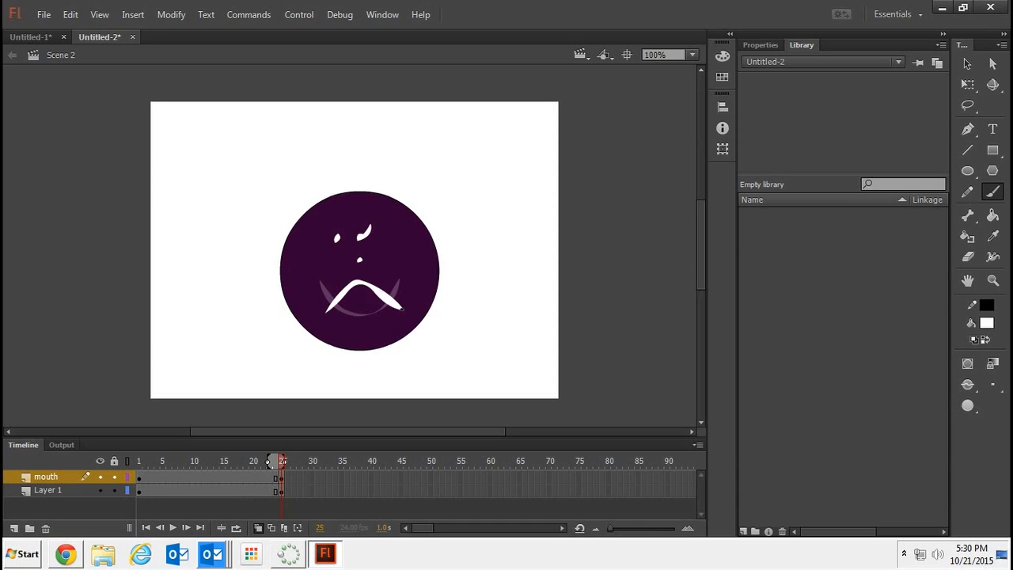
# - Create a shape tween on the mouth layer between frames 1 and 25 and play it from frame 1
pyautogui.rightClick(190, 478)
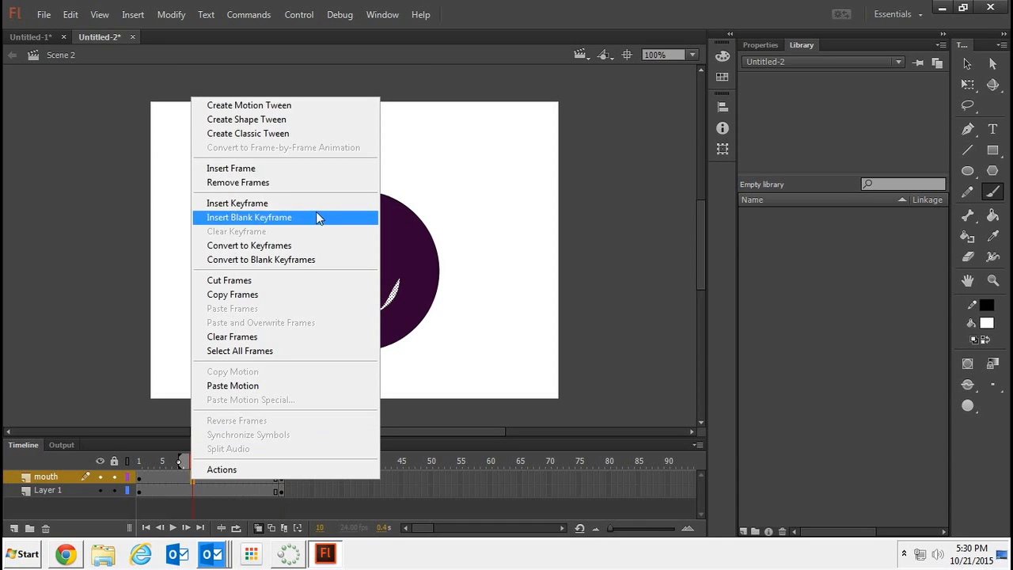
pyautogui.click(255, 120)
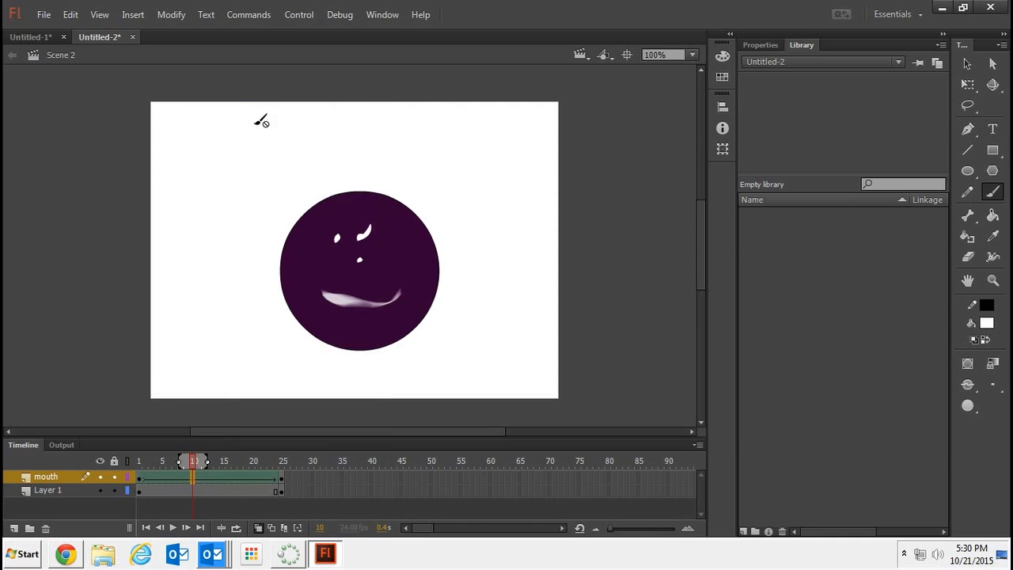
pyautogui.click(138, 467)
pyautogui.press('Return')
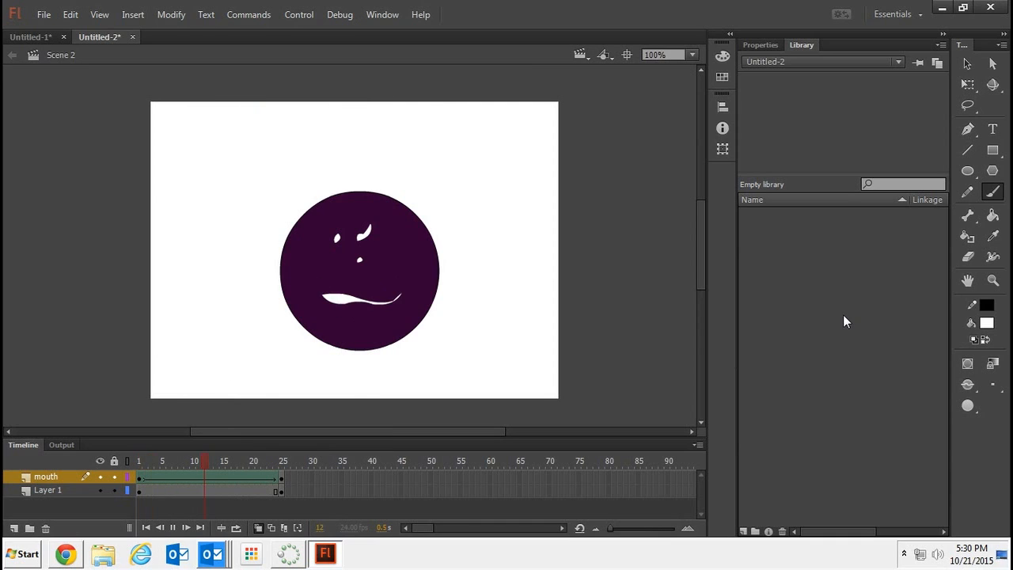